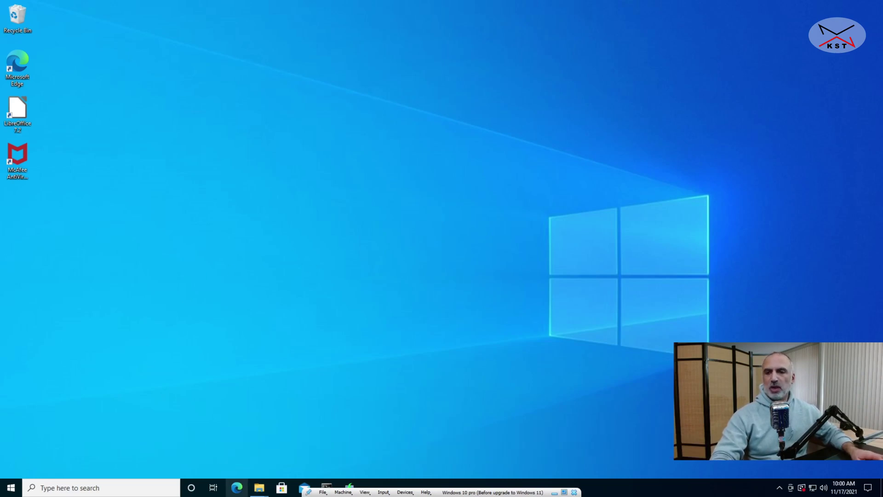
# - Open the GitHub profile page github.com/aveyo in Microsoft Edge
pyautogui.click(236, 489)
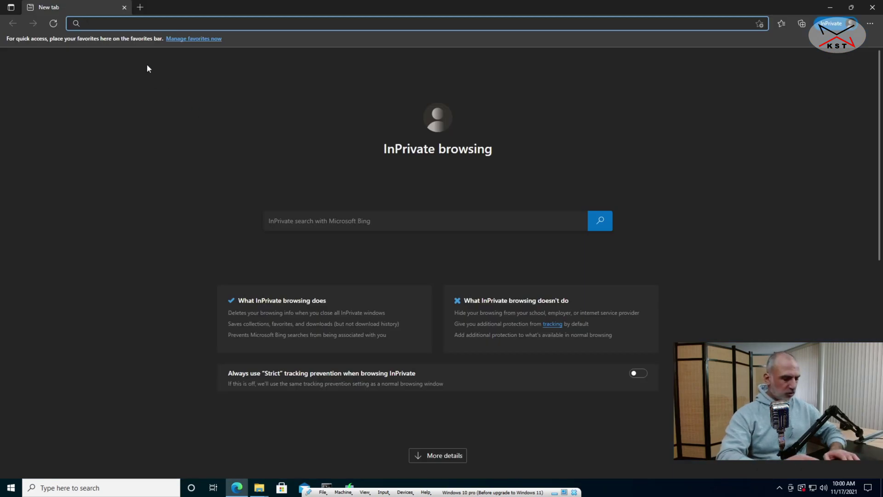
pyautogui.write('github.')
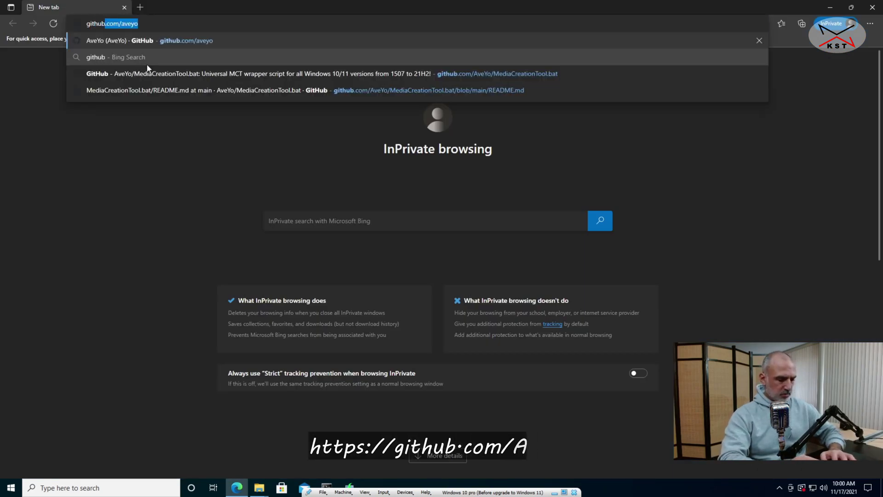
pyautogui.write('com')
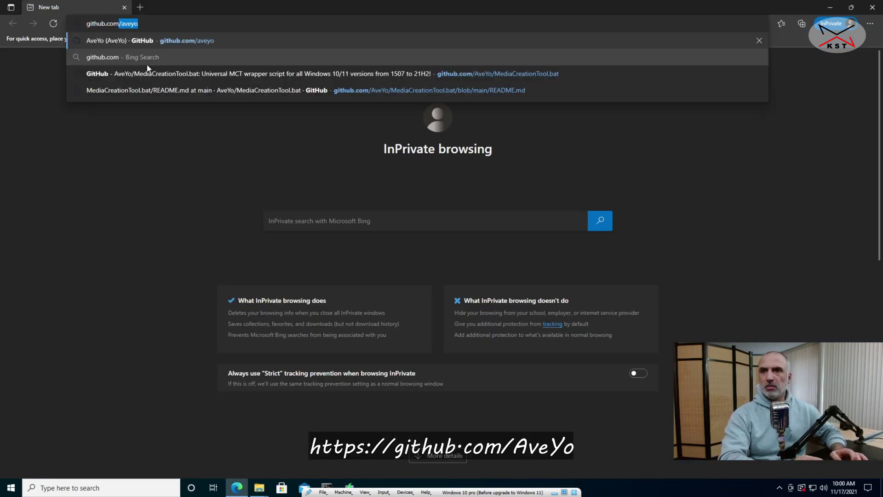
pyautogui.write('/aveyo')
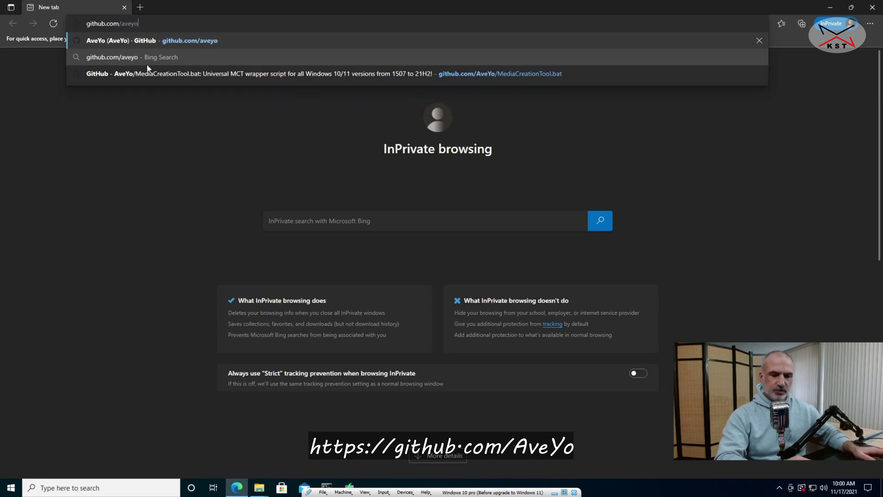
pyautogui.press('Return')
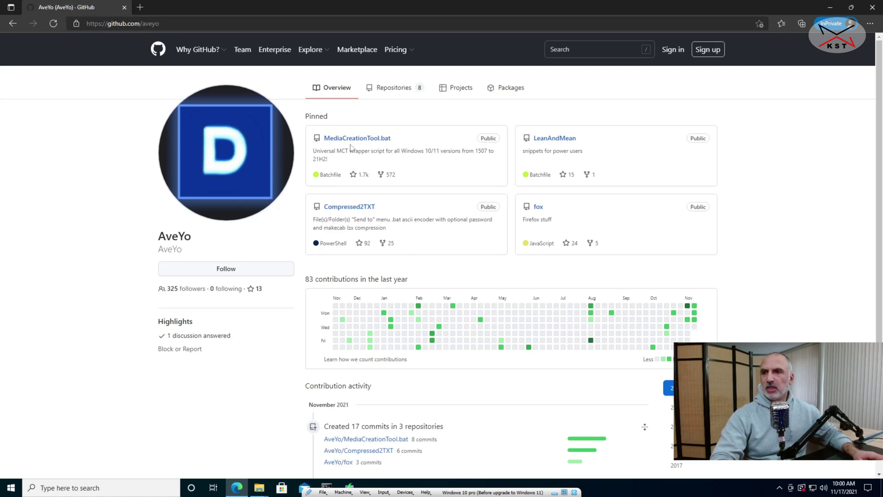
# - Open the MediaCreationTool.bat repository and download it as a ZIP archive
pyautogui.click(375, 138)
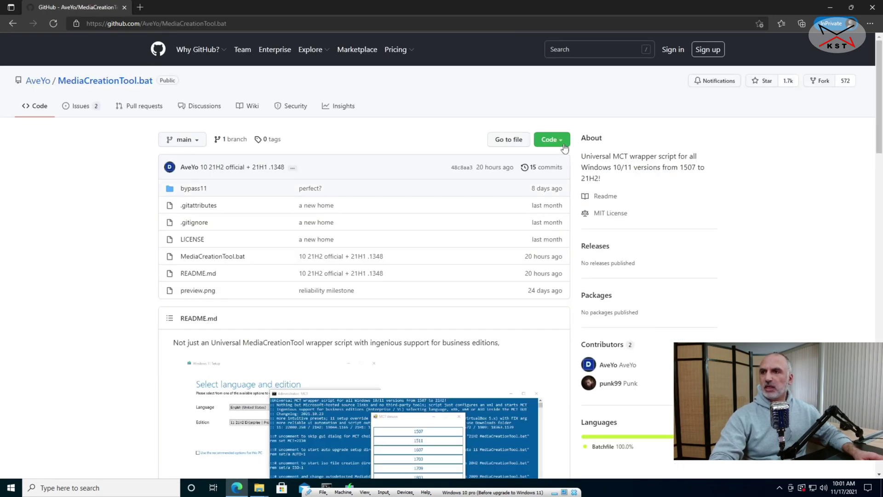
pyautogui.click(560, 142)
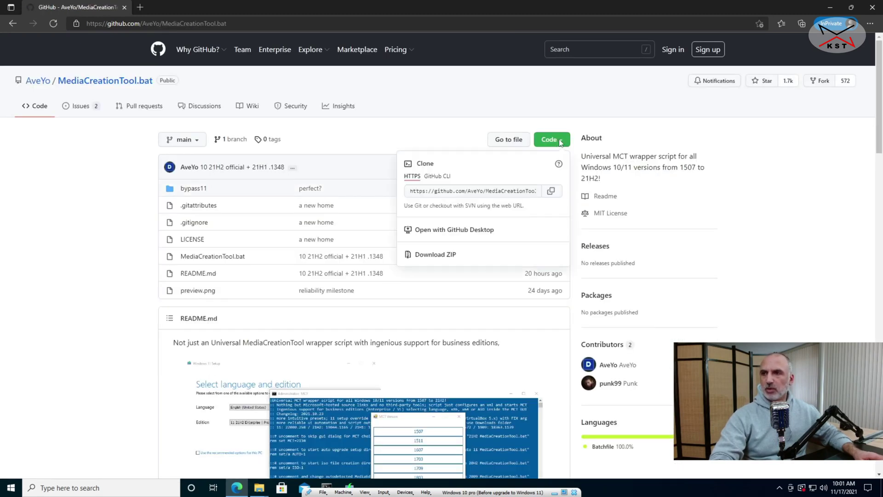
pyautogui.click(435, 255)
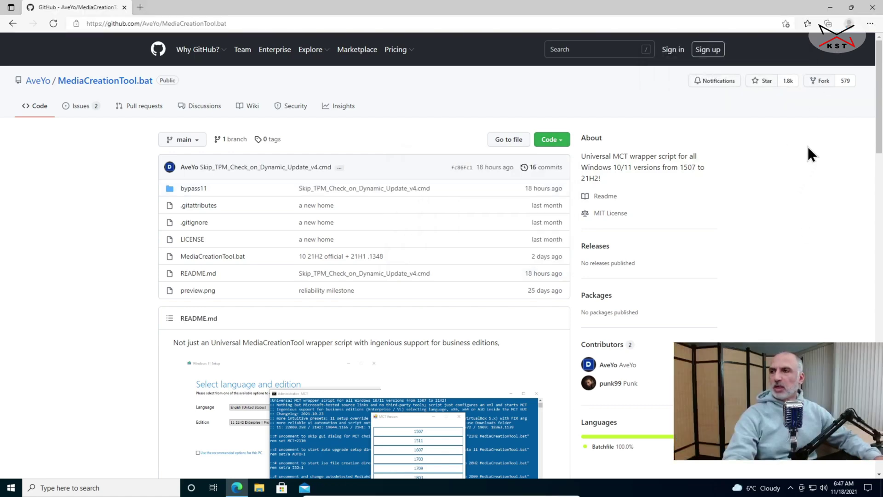
# - Extract the MediaCreationTool.bat-main archive in File Explorer's Downloads folder to the default destination and close the extracted folder's window
pyautogui.click(830, 7)
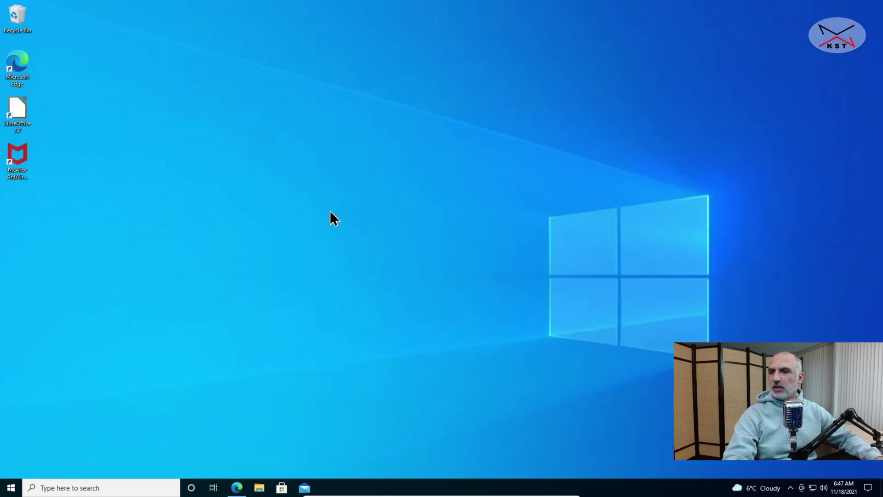
pyautogui.click(259, 488)
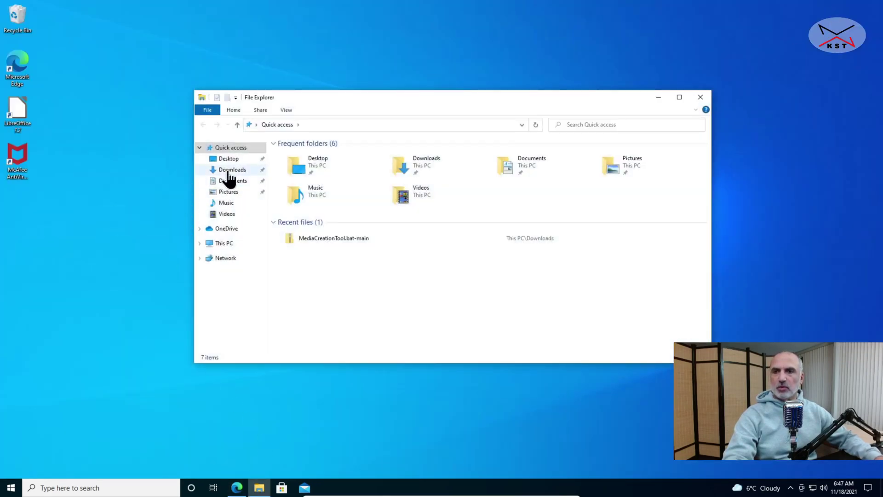
pyautogui.click(229, 171)
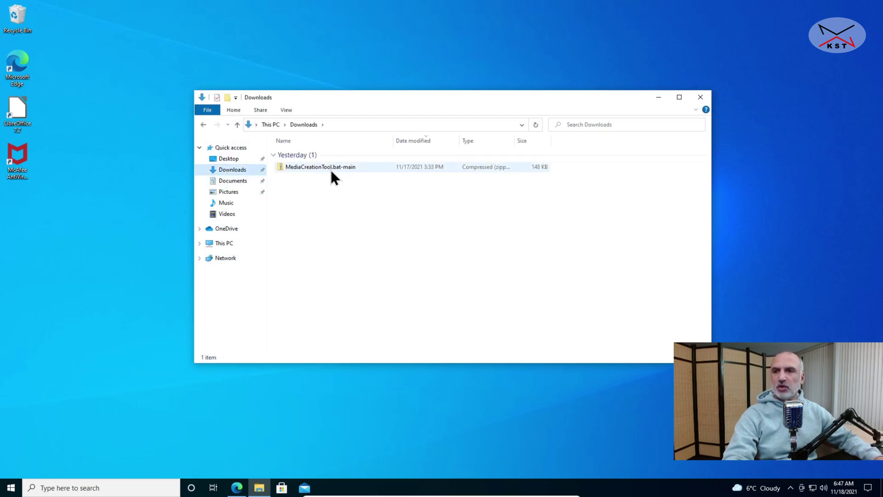
pyautogui.doubleClick(305, 167)
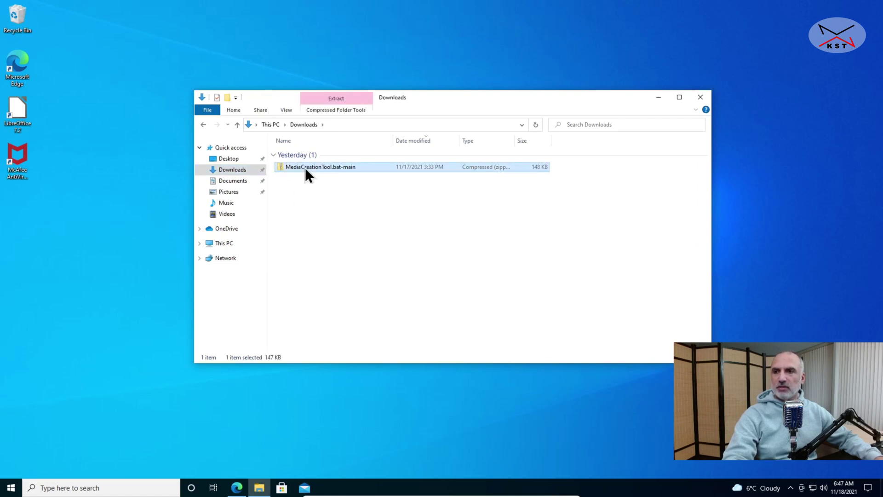
pyautogui.rightClick(306, 169)
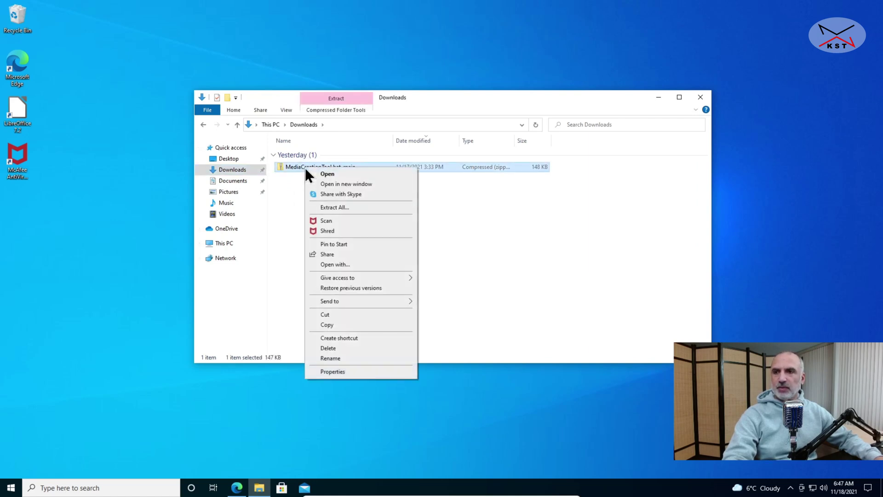
pyautogui.click(340, 208)
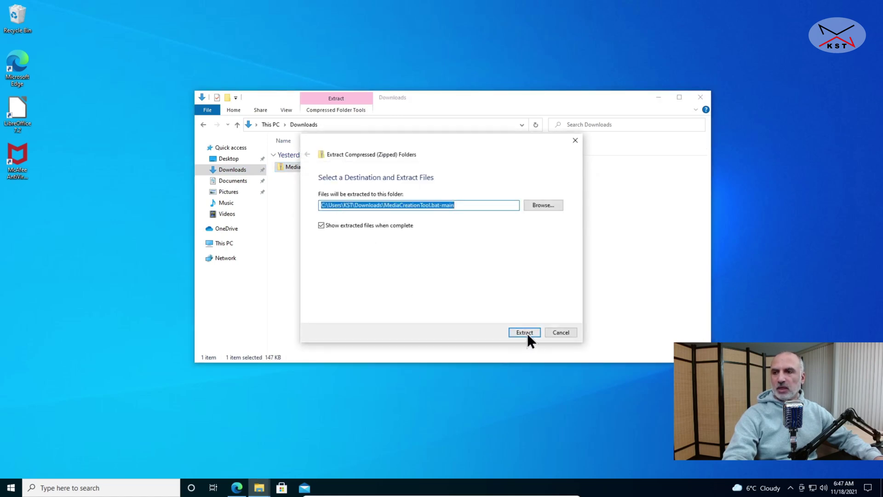
pyautogui.click(523, 331)
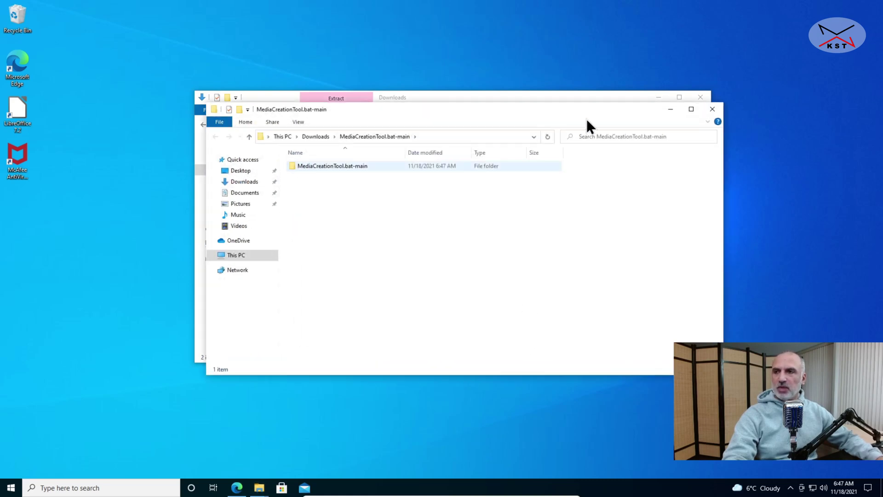
pyautogui.click(712, 109)
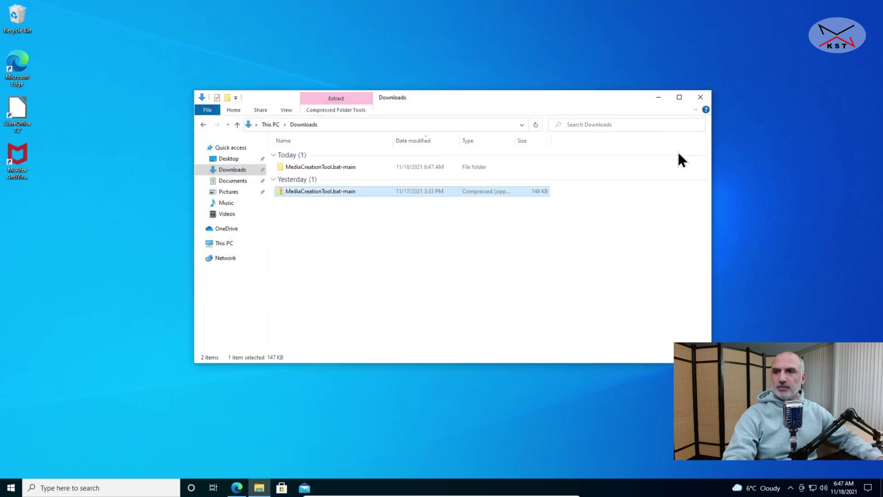
# - Scan the extracted MediaCreationTool.bat-main folder with McAfee and close the scanner
pyautogui.rightClick(313, 167)
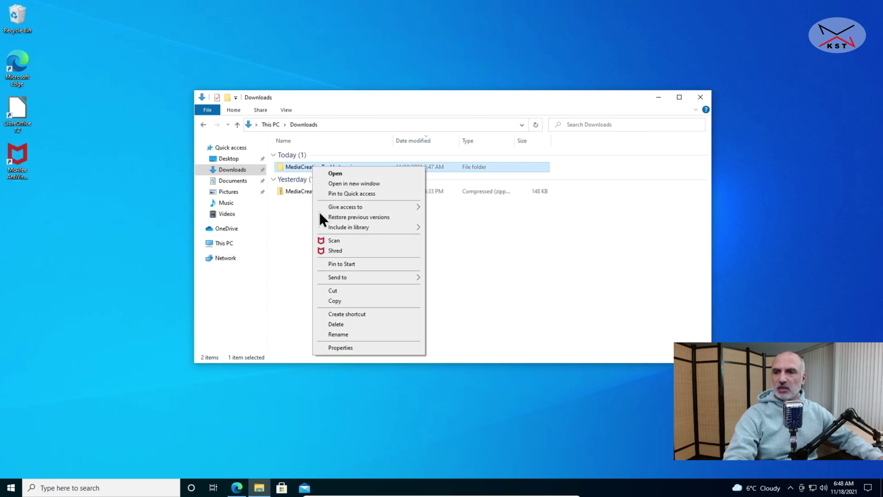
pyautogui.click(336, 241)
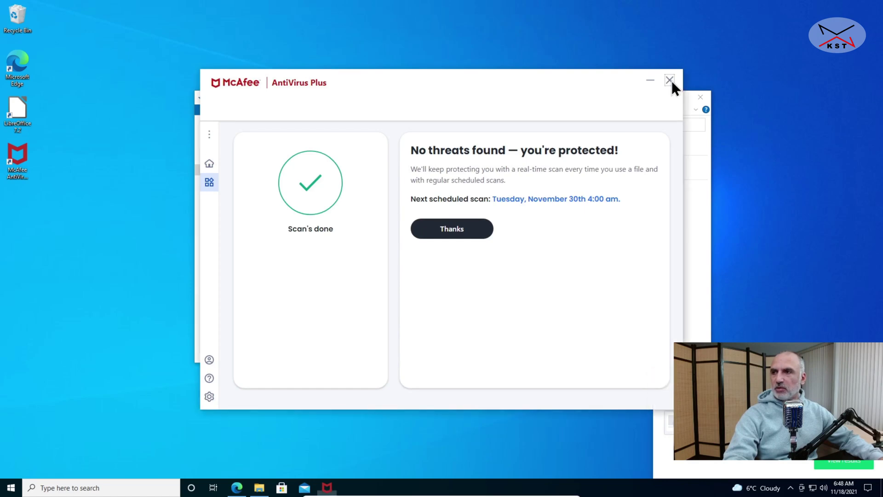
pyautogui.click(670, 81)
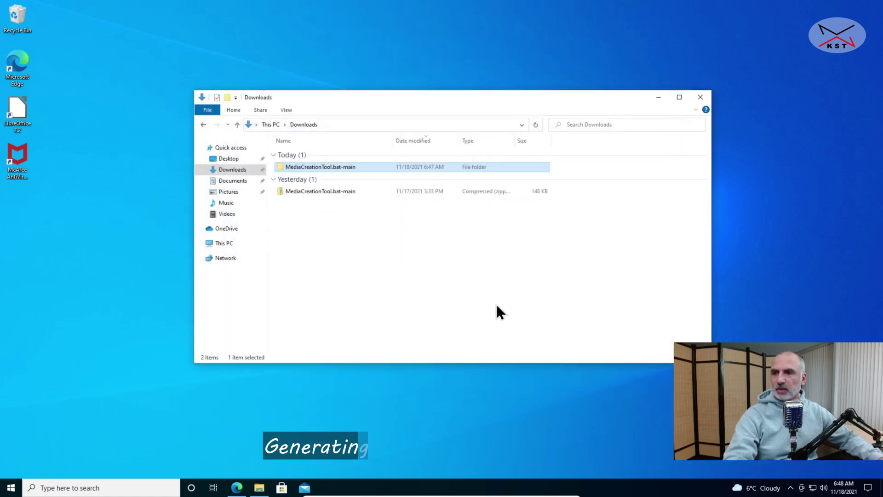
# - Run the MediaCreationTool batch file from the inner MediaCreationTool.bat-main folder despite the SmartScreen block, and minimize the folder window
pyautogui.doubleClick(303, 168)
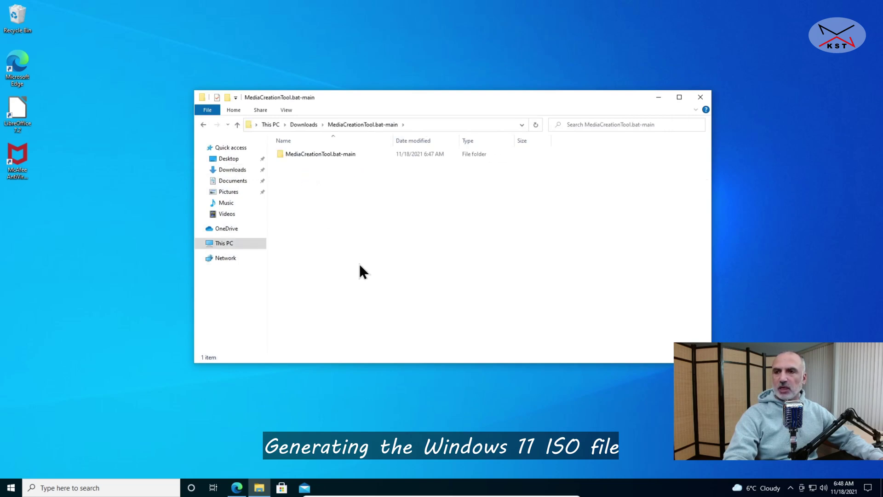
pyautogui.doubleClick(306, 153)
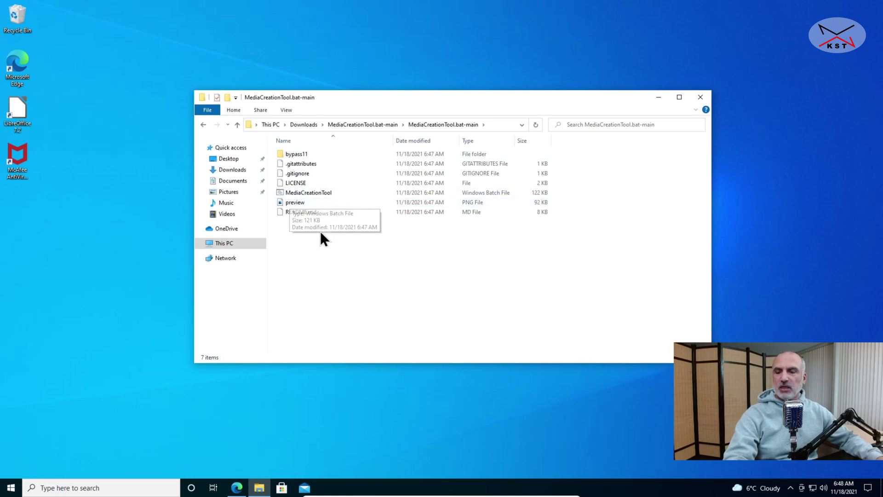
pyautogui.doubleClick(308, 192)
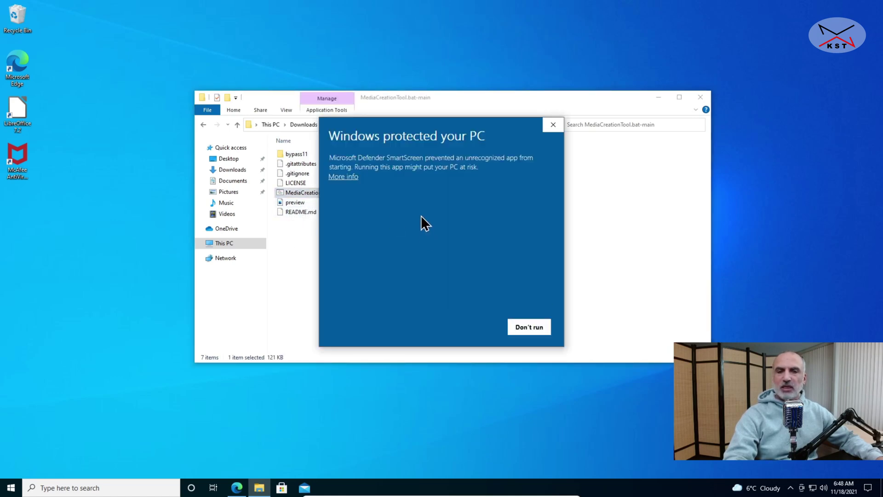
pyautogui.click(345, 177)
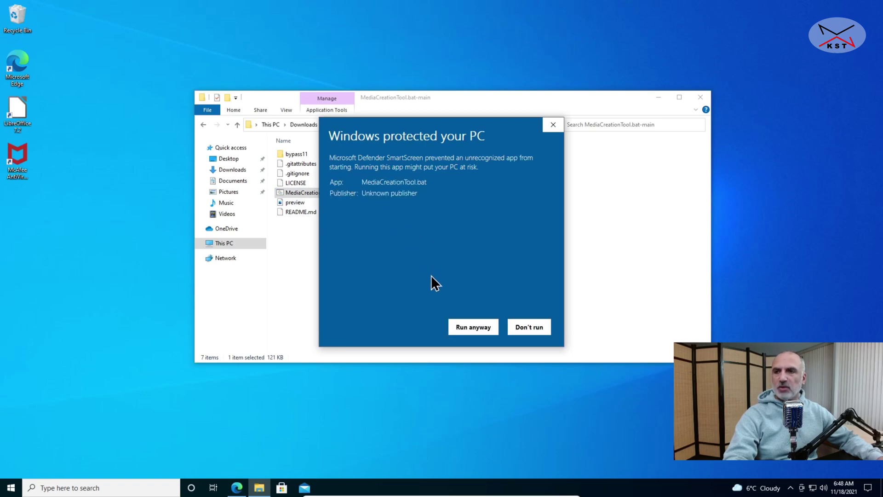
pyautogui.click(473, 328)
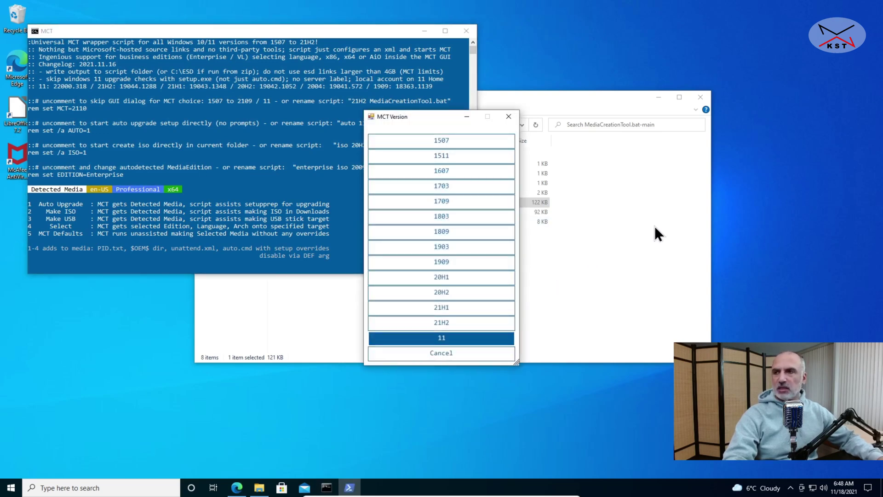
pyautogui.click(658, 97)
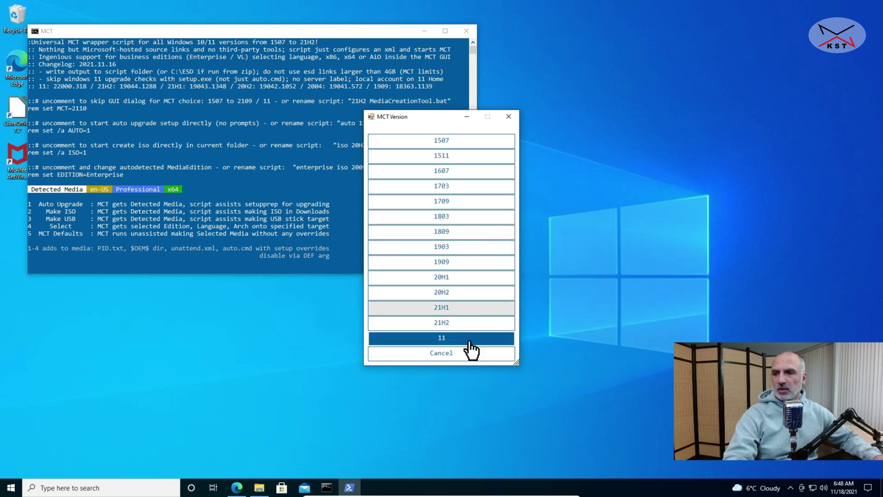
# - Choose version 11 with the Make ISO preset and allow Windows Command Processor to make changes
pyautogui.click(437, 339)
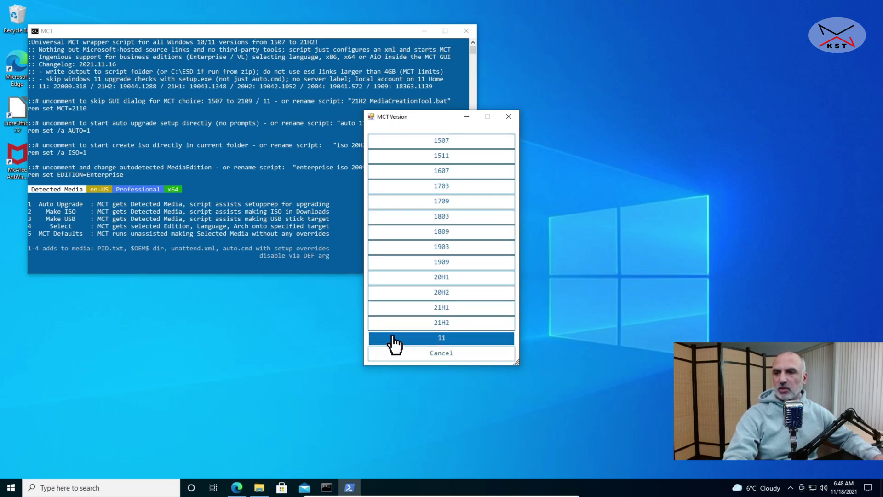
pyautogui.click(442, 340)
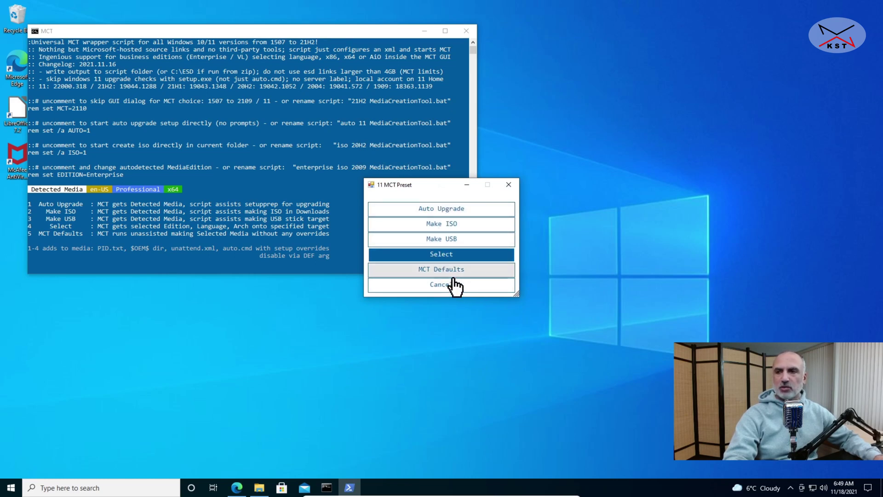
pyautogui.click(439, 225)
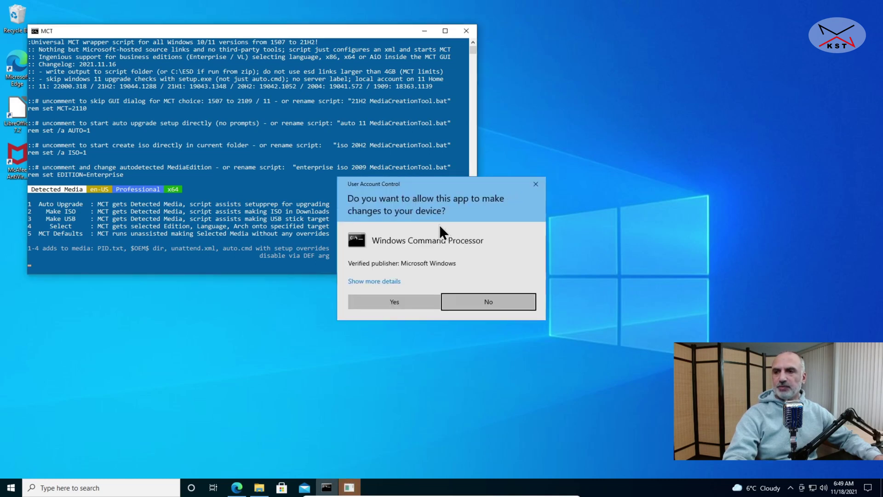
pyautogui.click(404, 300)
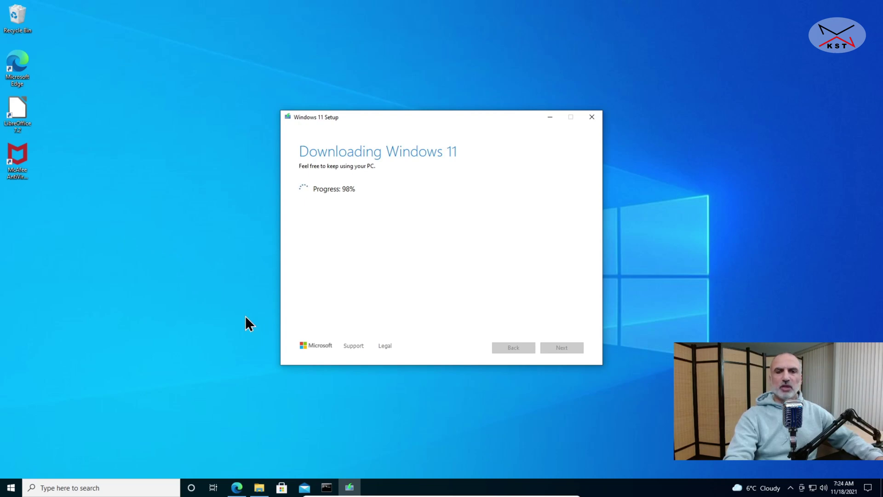
# - Bring up the Documents folder in File Explorer during the Windows 11 download to check for the ISO file
pyautogui.click(261, 493)
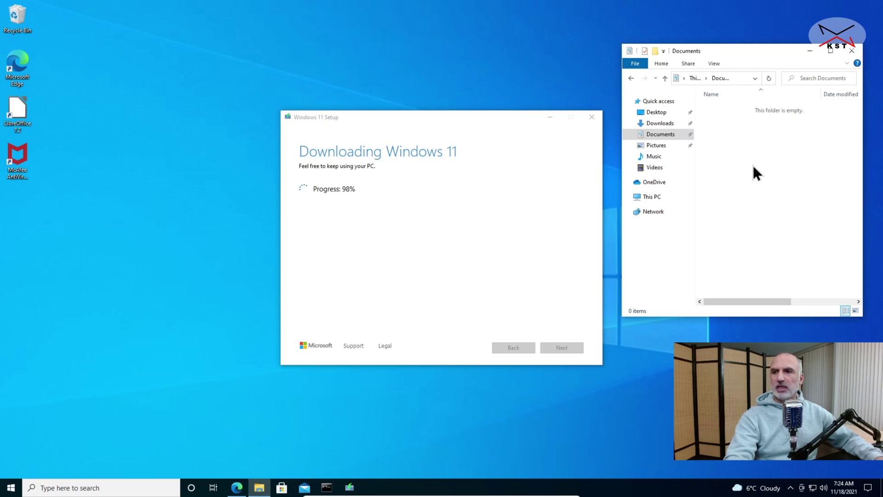
pyautogui.click(324, 490)
pyautogui.click(568, 182)
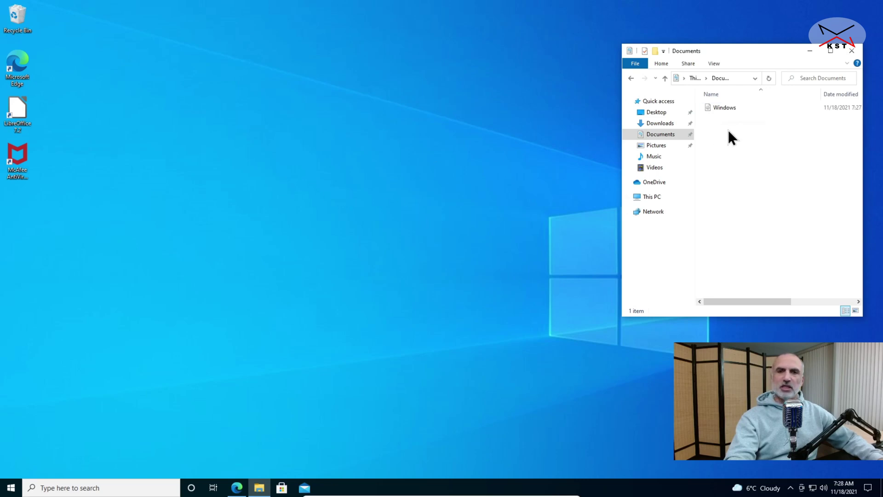
# - Scan the Windows disc image in the Documents folder with McAfee
pyautogui.click(725, 112)
pyautogui.moveTo(724, 111)
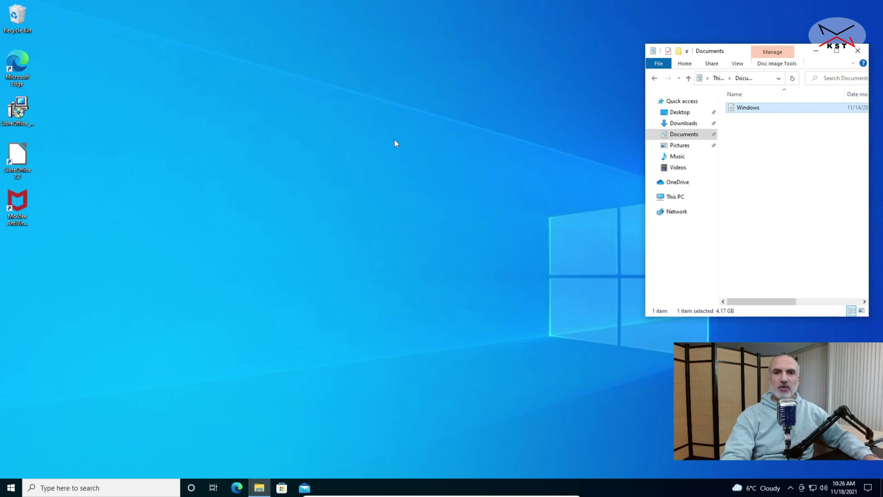
pyautogui.doubleClick(742, 107)
pyautogui.rightClick(742, 107)
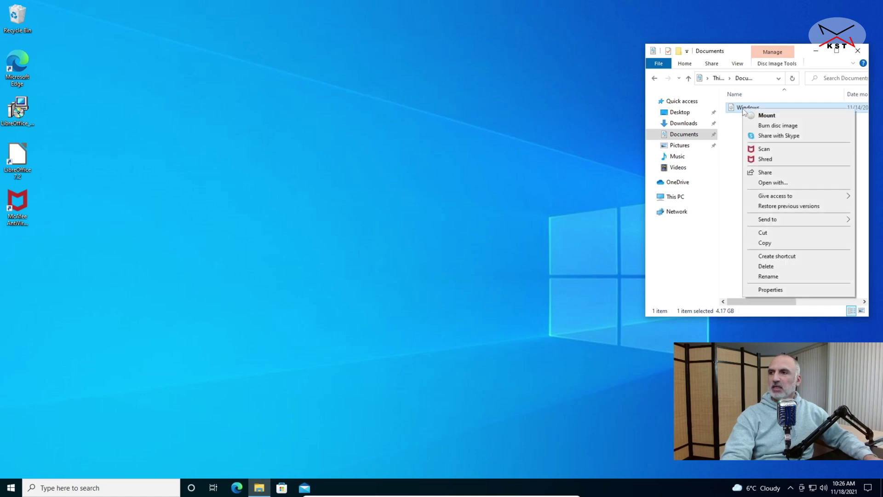
pyautogui.click(760, 149)
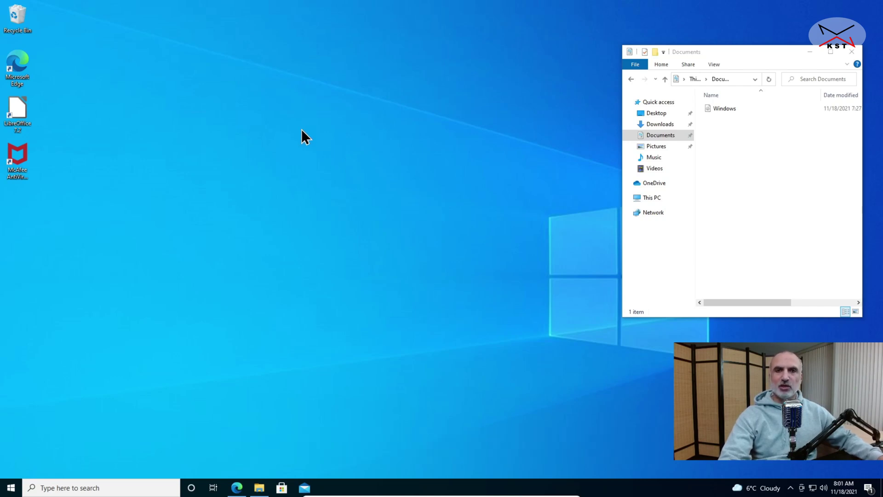
pyautogui.click(663, 134)
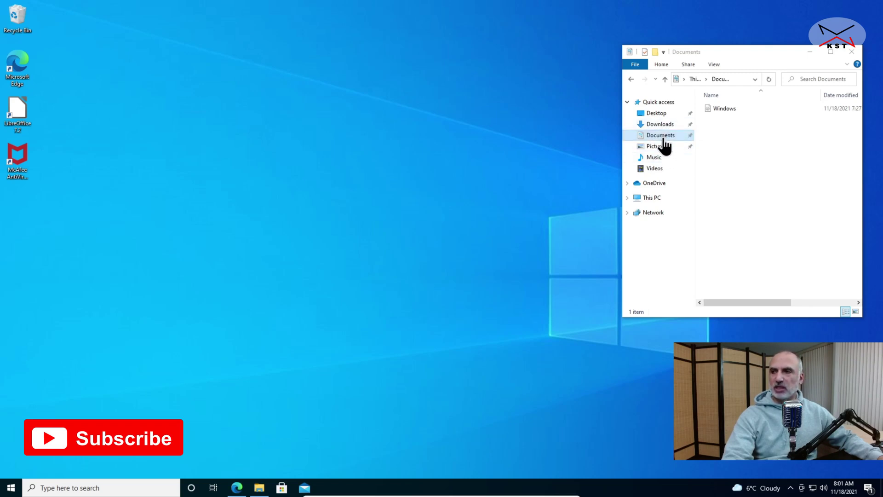
# - Mount the original Windows 11 ISO from the Original Win 11 ISO folder in Downloads
pyautogui.click(663, 125)
pyautogui.moveTo(749, 62); pyautogui.dragTo(219, 78)
pyautogui.doubleClick(204, 144)
pyautogui.doubleClick(201, 132)
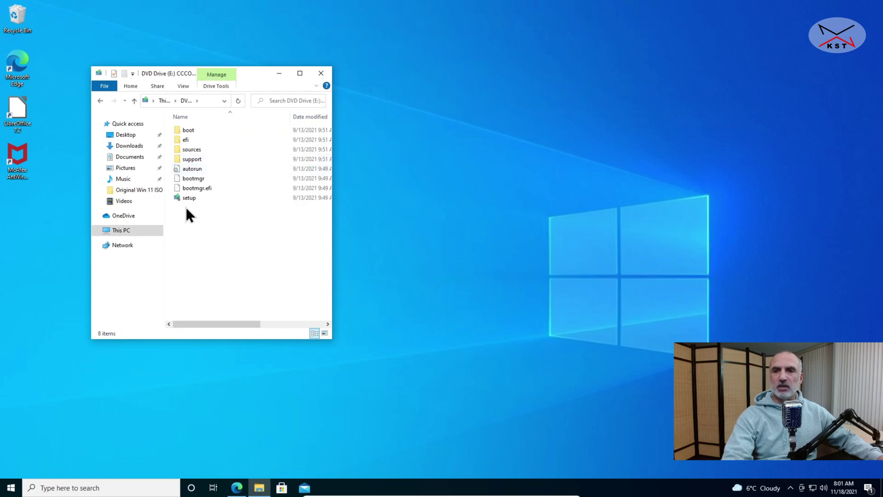
# - Run setup from the mounted DVD drive, allowing Microsoft Windows to make changes, and minimize the drive's folder window
pyautogui.doubleClick(188, 198)
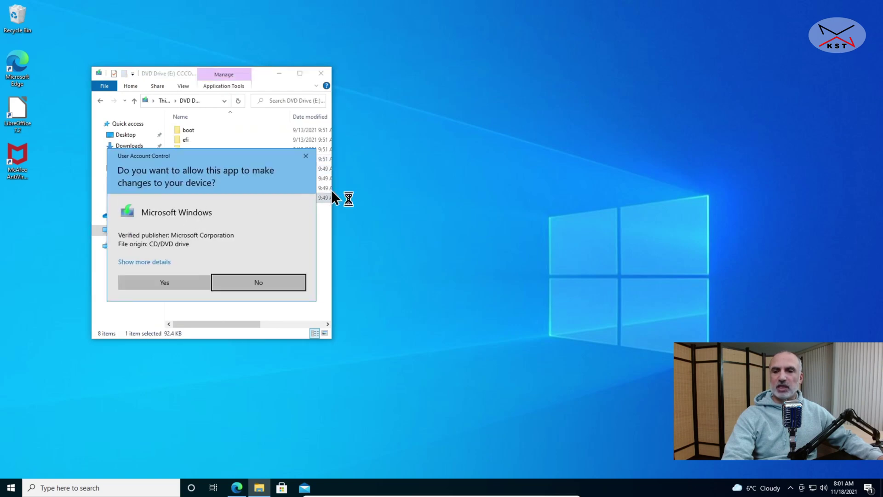
pyautogui.click(173, 284)
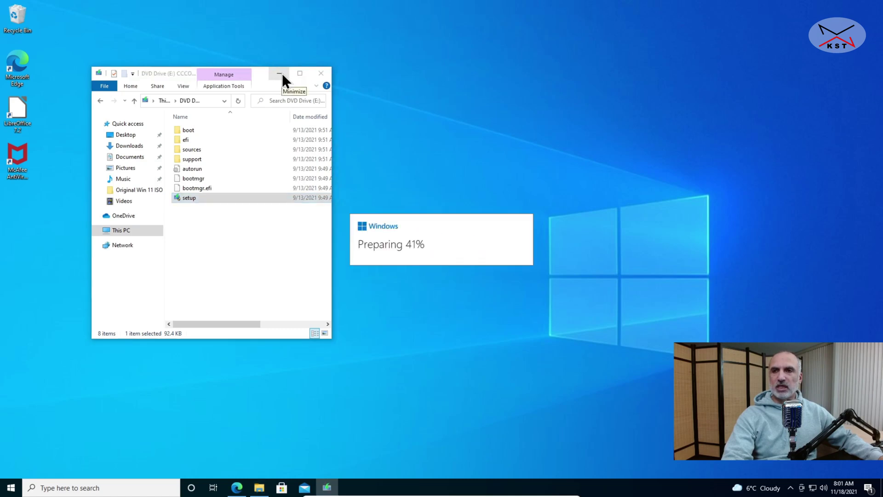
pyautogui.click(283, 75)
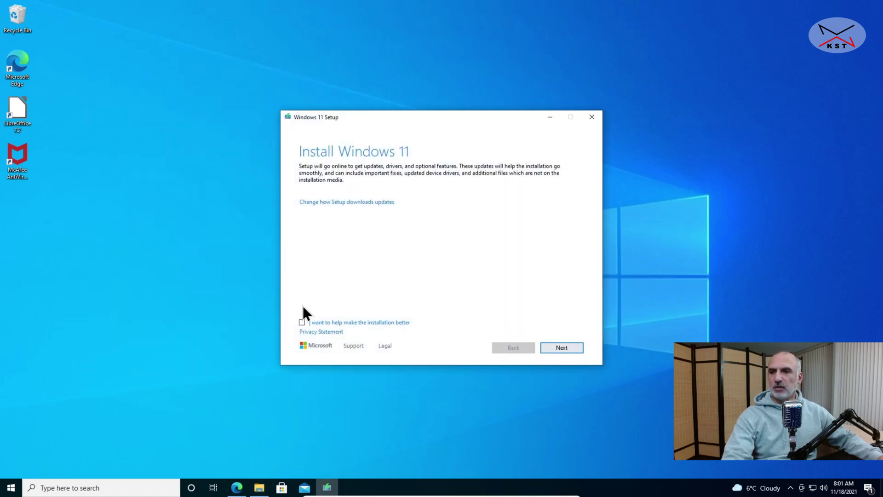
# - Try to install Windows 11 from the original ISO with updates set to Not right now, and close Setup
pyautogui.click(333, 202)
pyautogui.click(328, 218)
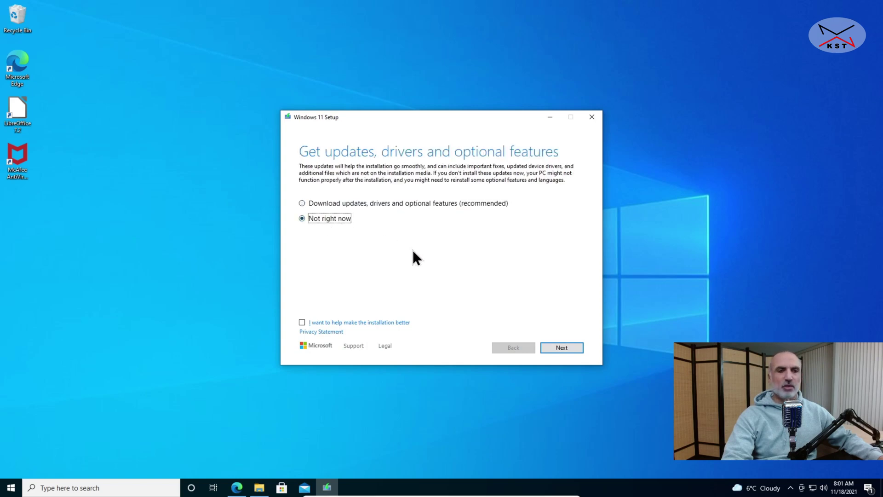
pyautogui.click(562, 349)
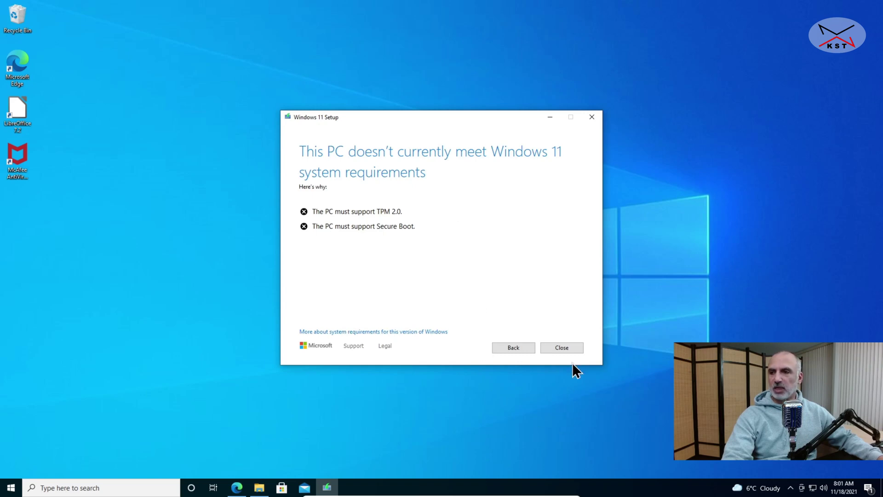
pyautogui.click(561, 351)
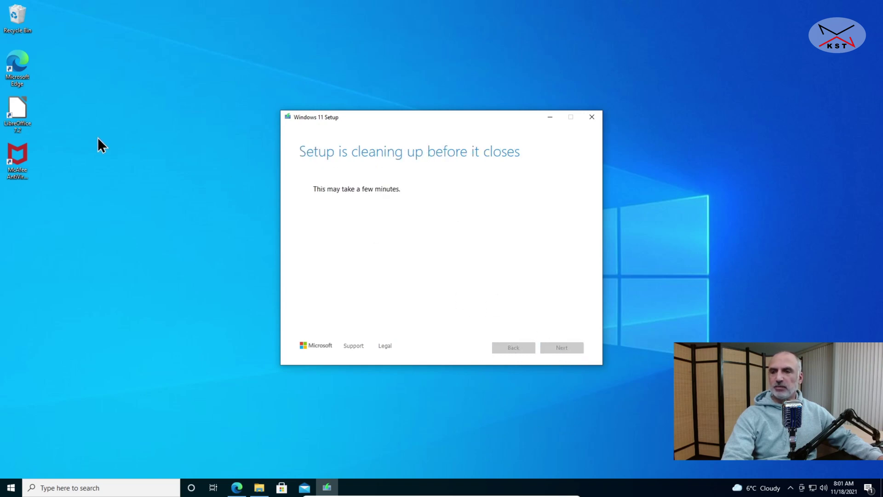
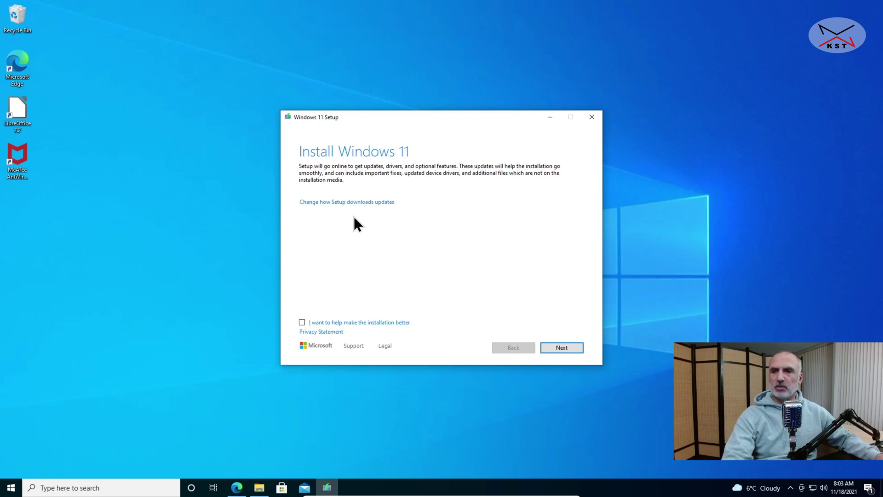
# - Install Windows 11 Pro with the recommended updates, drivers and optional features download, accepting the license terms and keeping personal files and apps
pyautogui.click(353, 203)
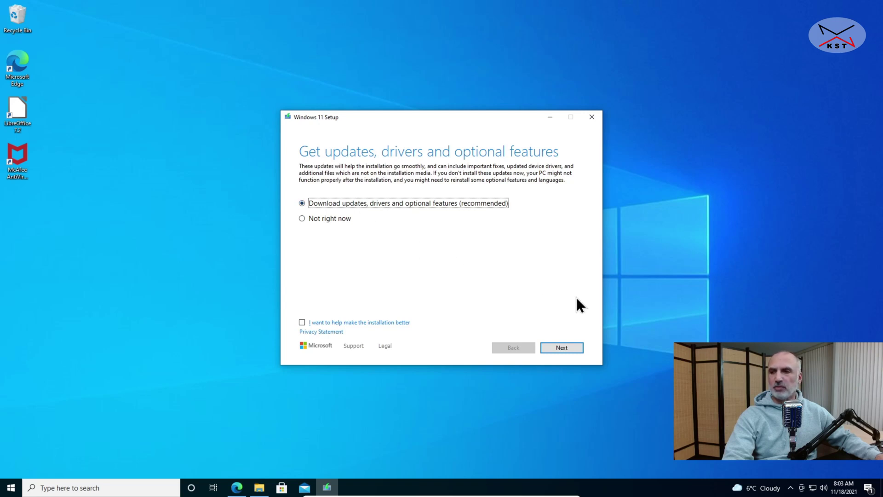
pyautogui.click(564, 348)
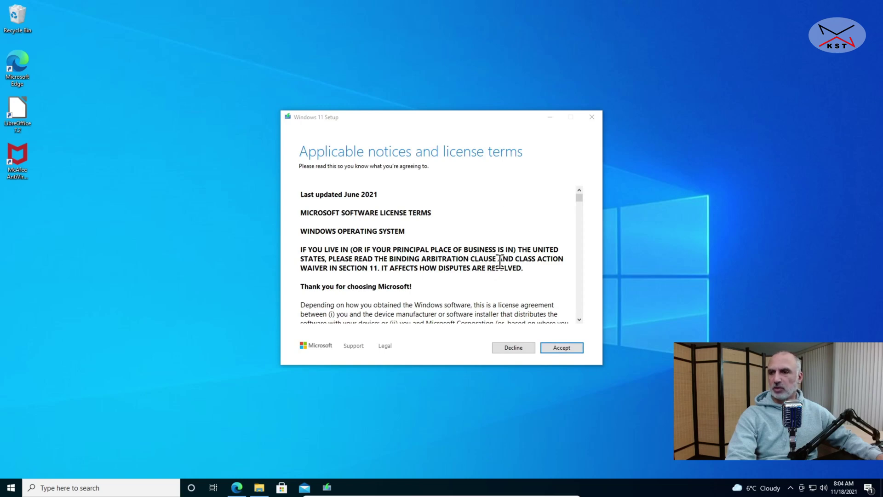
pyautogui.scroll(-3, 486, 257)
pyautogui.scroll(-10, 487, 258)
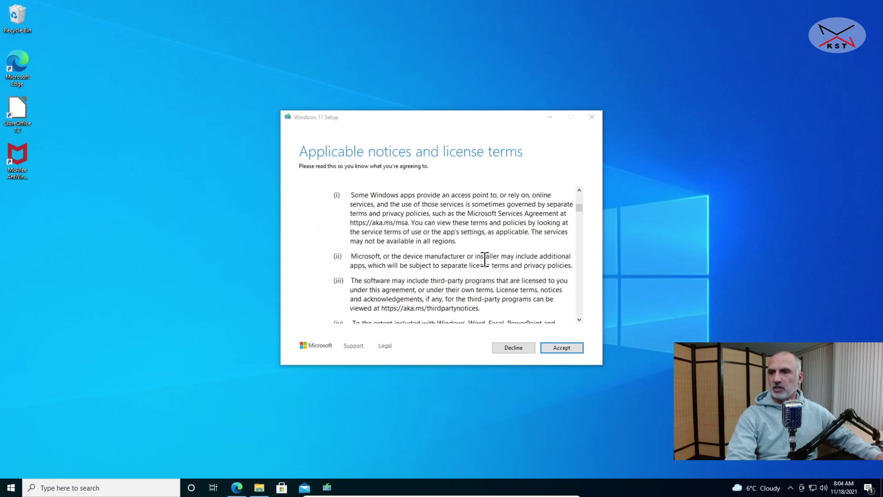
pyautogui.click(560, 353)
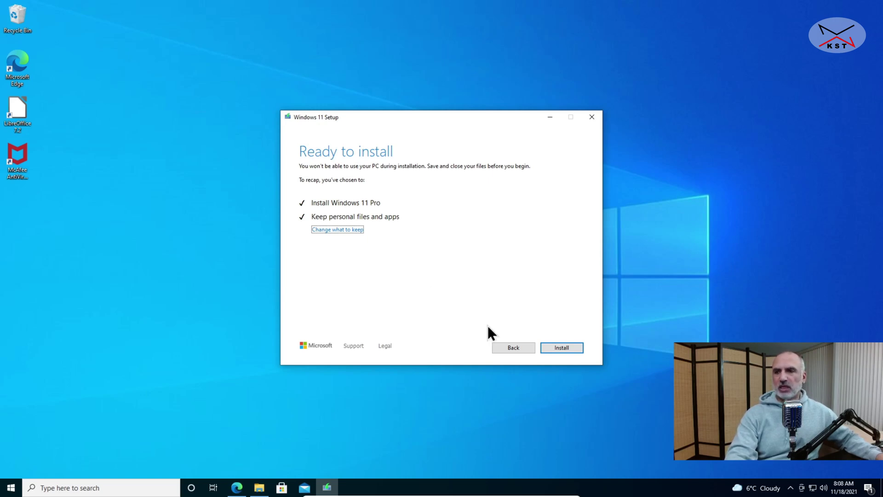
pyautogui.click(564, 348)
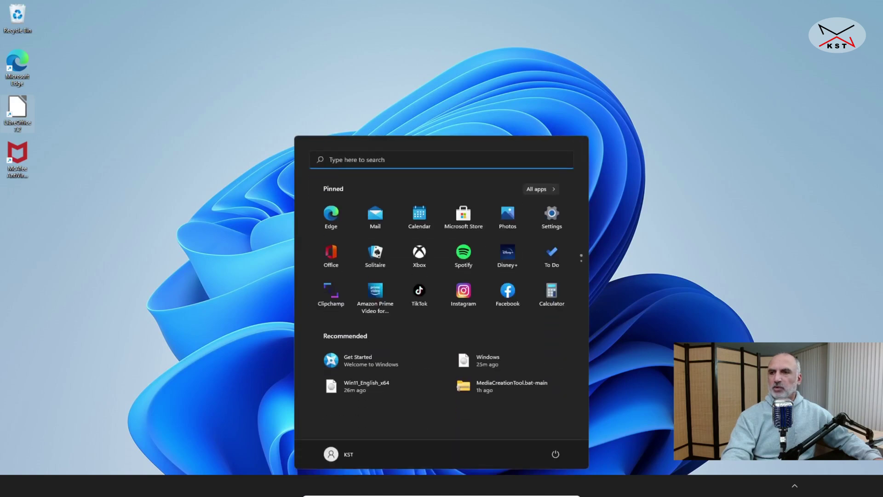
# - Check the upgraded PC's Windows edition and version under the system's About information in Settings
pyautogui.click(224, 98)
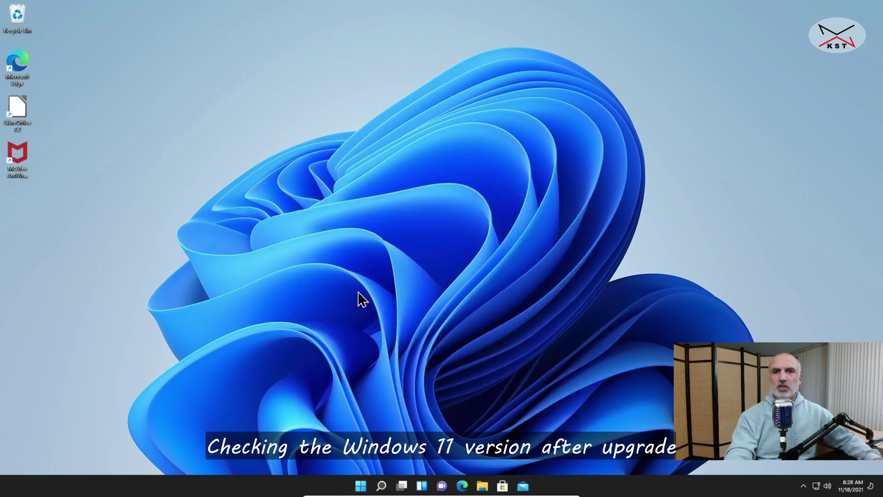
pyautogui.click(360, 485)
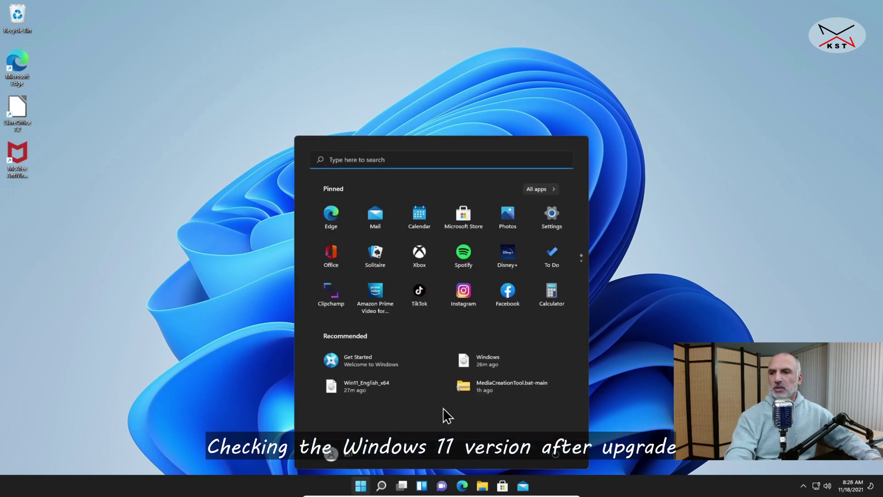
pyautogui.click(555, 217)
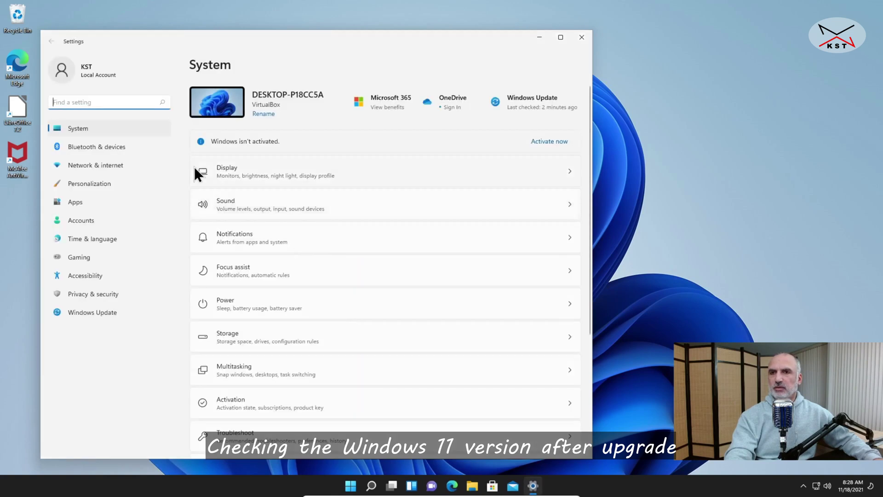
pyautogui.scroll(-3, 255, 300)
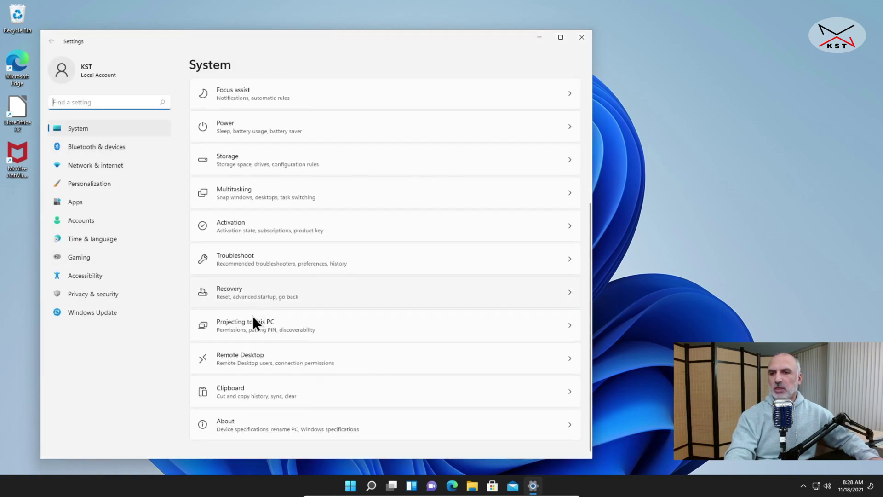
pyautogui.click(247, 421)
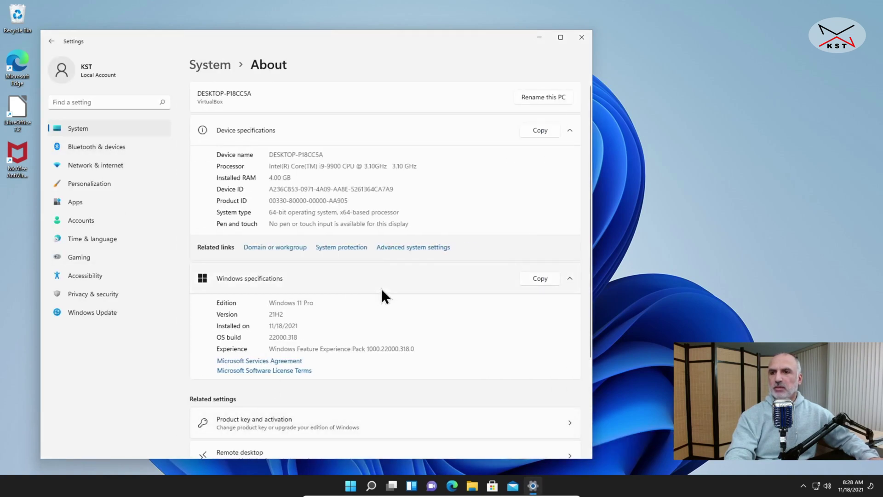